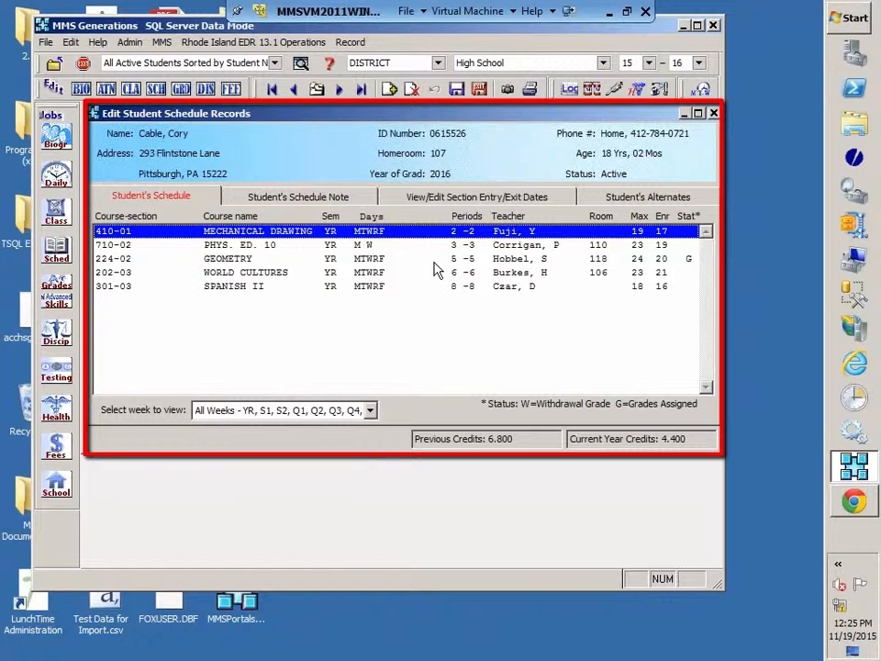
# Set up a replacement of the student's scheduled course-section 224-02, with sections assigned, choosing 224 GEOMETRY section 04 as the new section
pyautogui.click(221, 263)
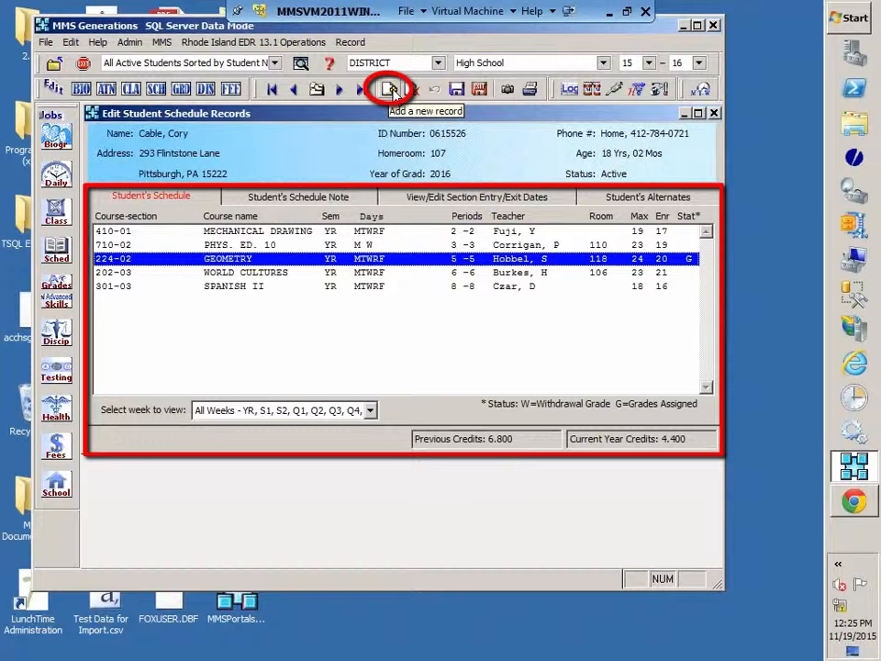
pyautogui.click(391, 90)
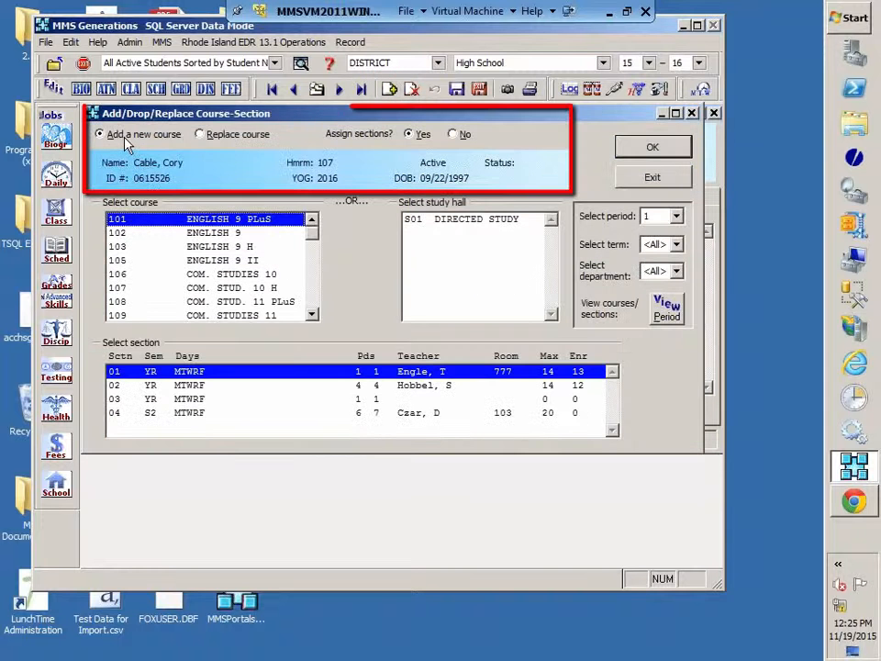
pyautogui.click(229, 136)
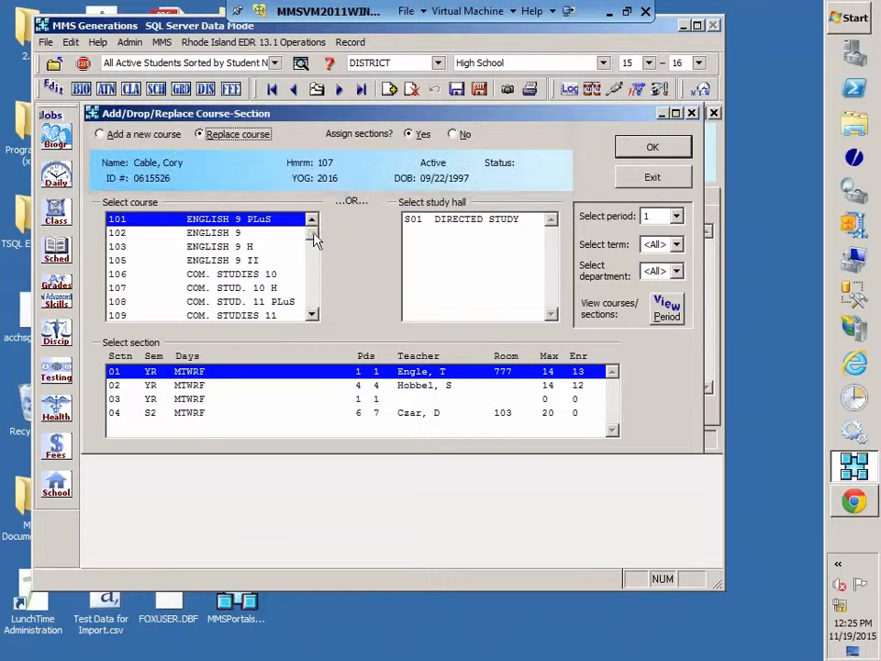
pyautogui.moveTo(313, 231); pyautogui.dragTo(316, 247)
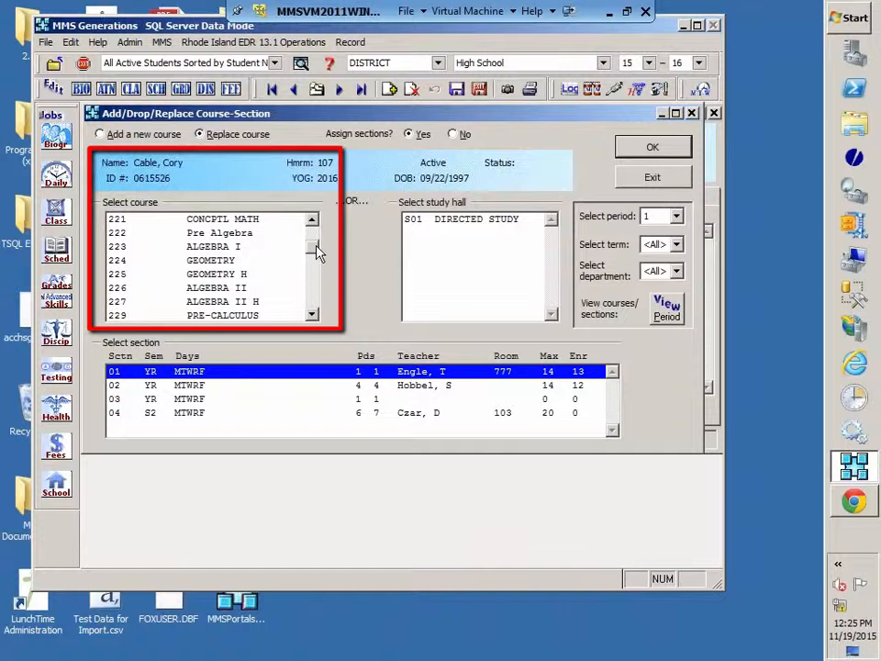
pyautogui.click(115, 260)
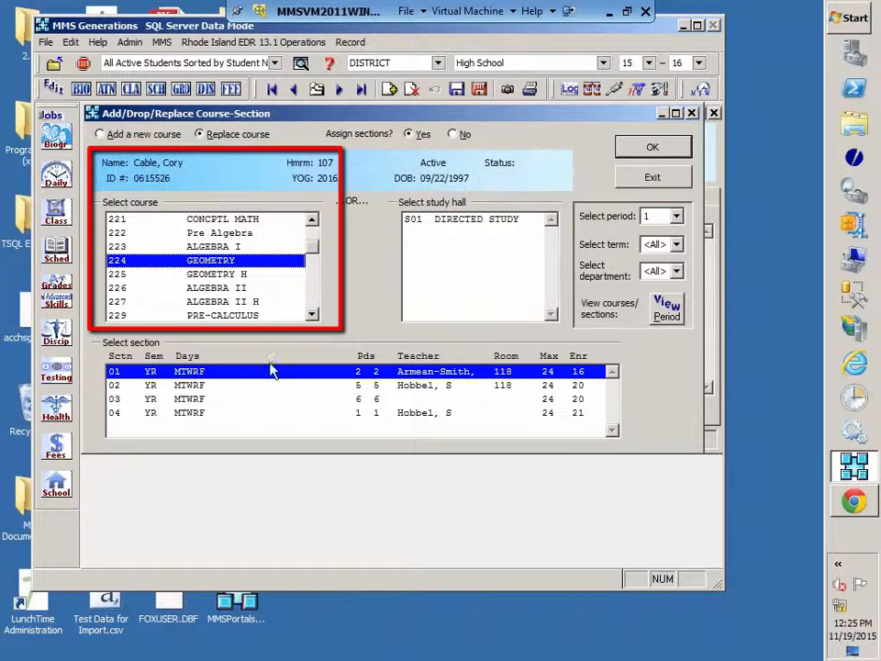
pyautogui.click(194, 387)
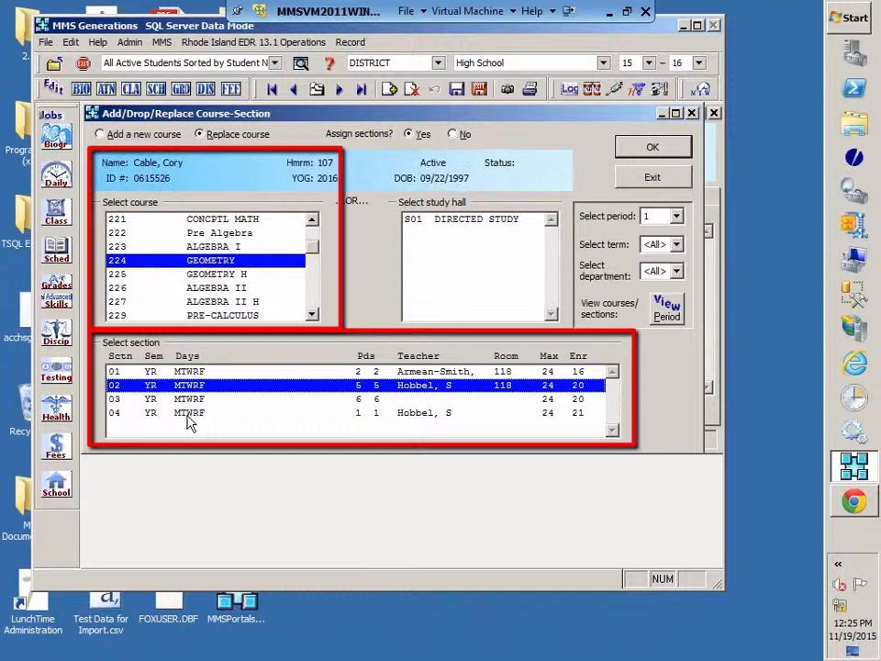
pyautogui.click(187, 416)
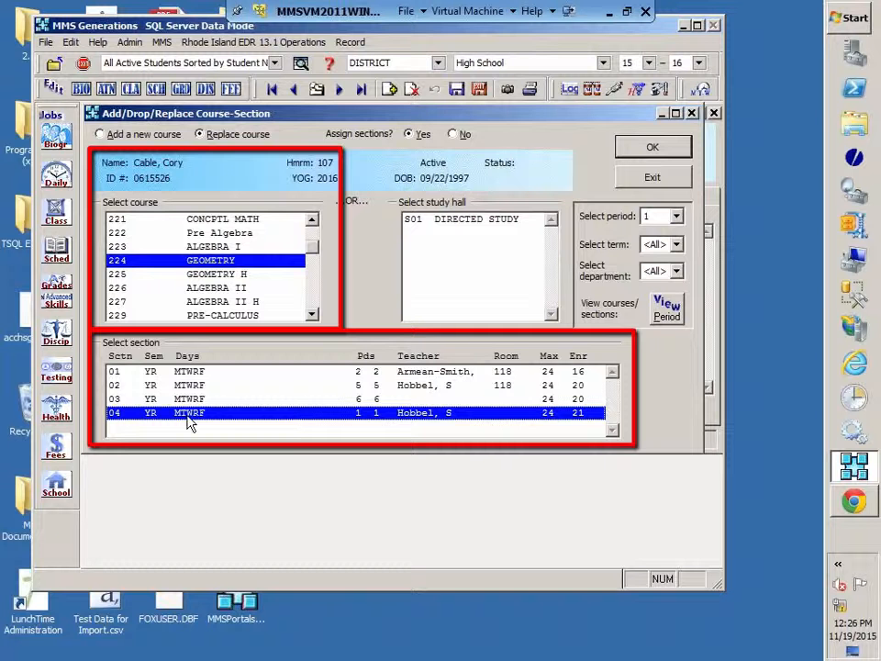
pyautogui.click(197, 386)
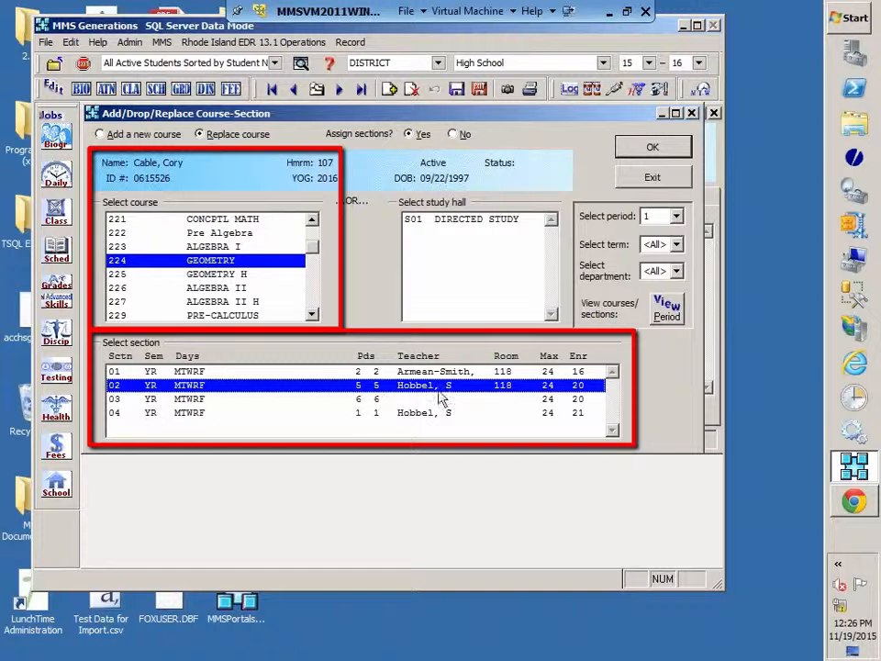
pyautogui.click(338, 414)
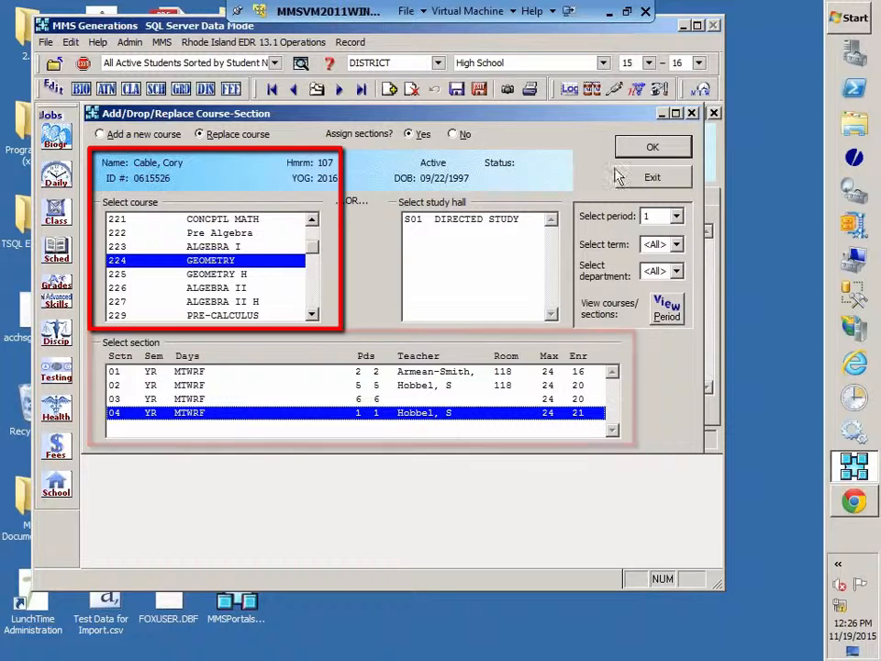
# Confirm replacing 224-02 with 224-04, transferring the subject and skill grades and saving the exit date for the old section
pyautogui.click(640, 150)
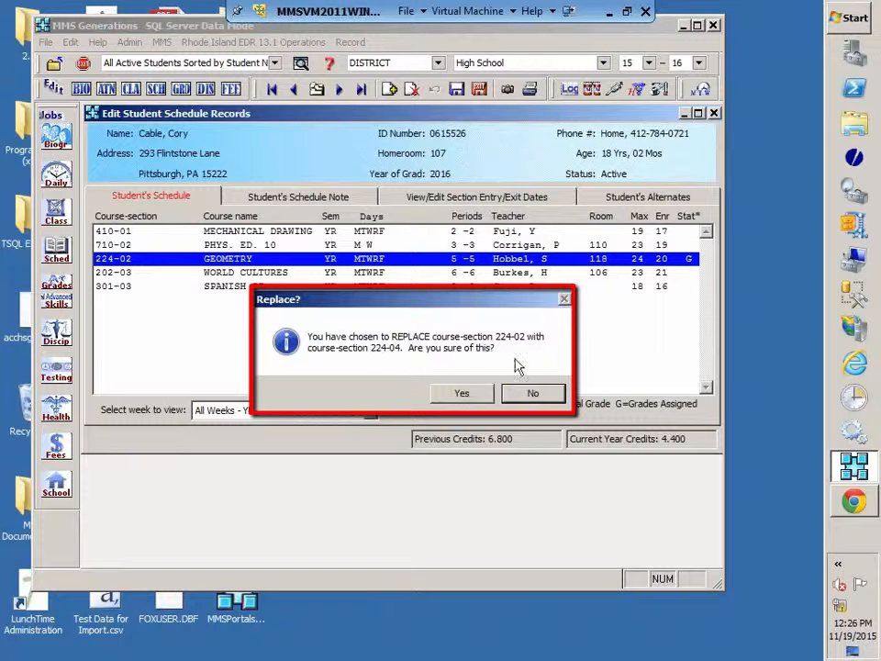
pyautogui.click(464, 393)
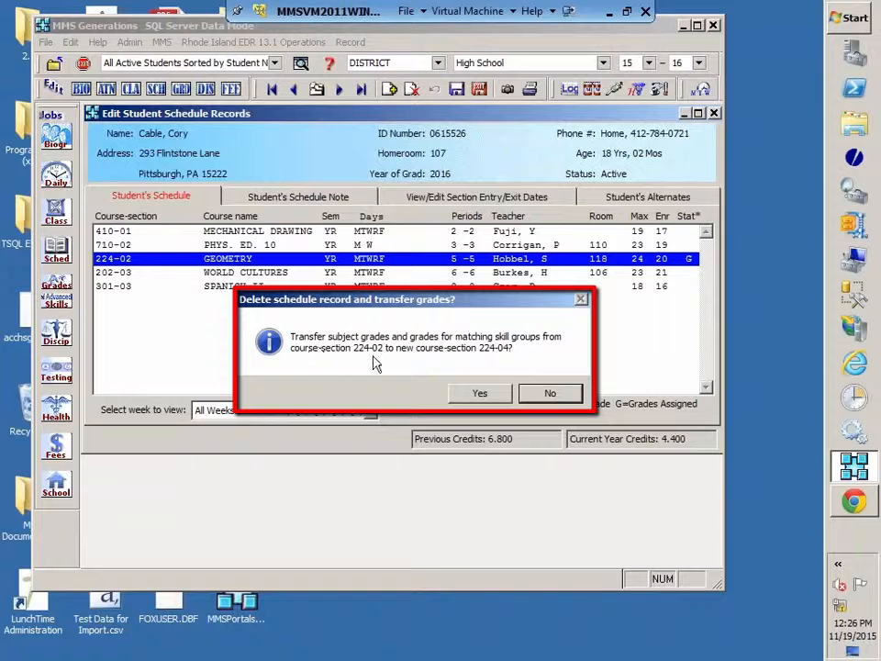
pyautogui.click(479, 393)
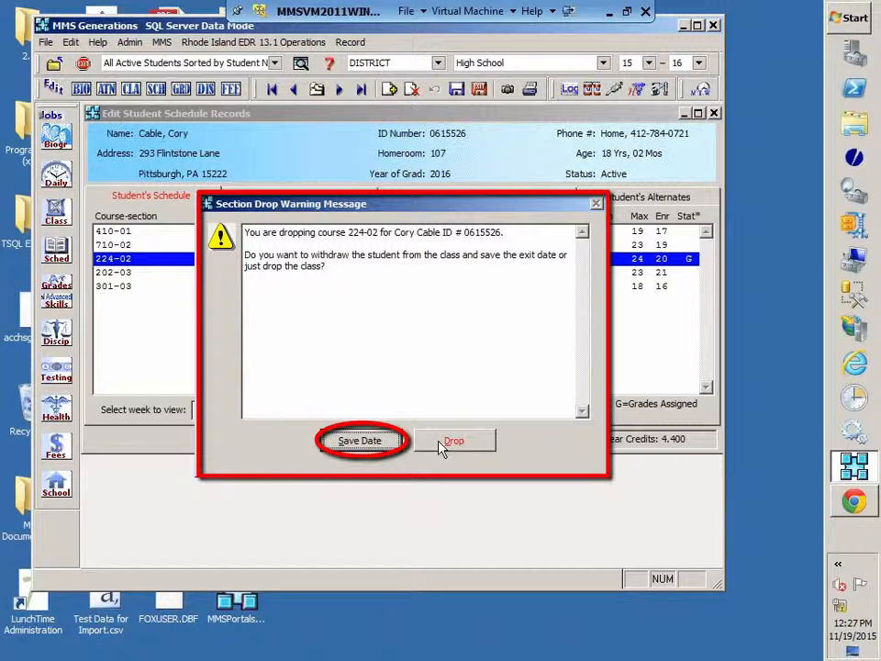
pyautogui.click(367, 442)
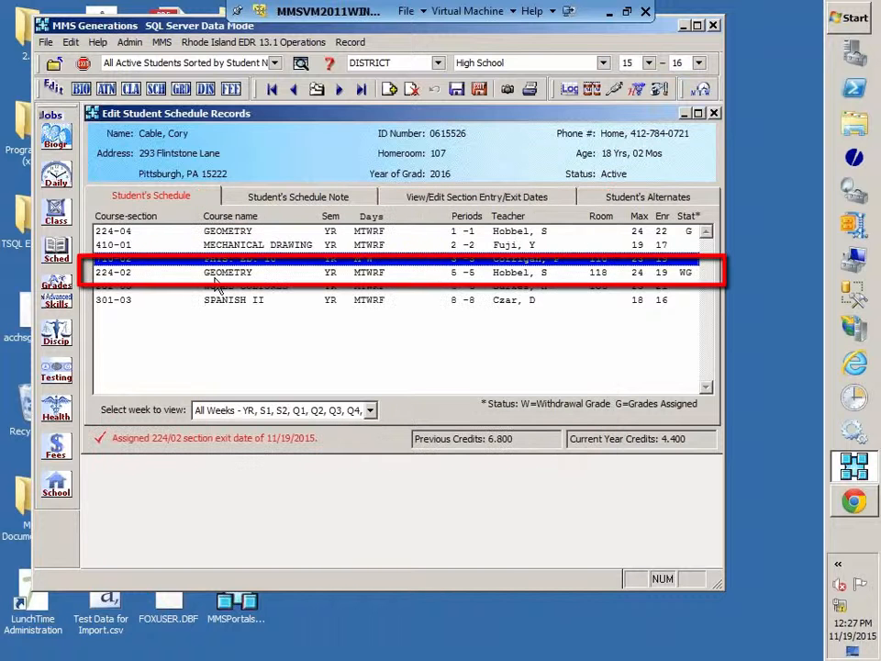
# Check the withdrawn 224-02 and new 224-04 Geometry rows in the student's schedule and save the record
pyautogui.click(225, 275)
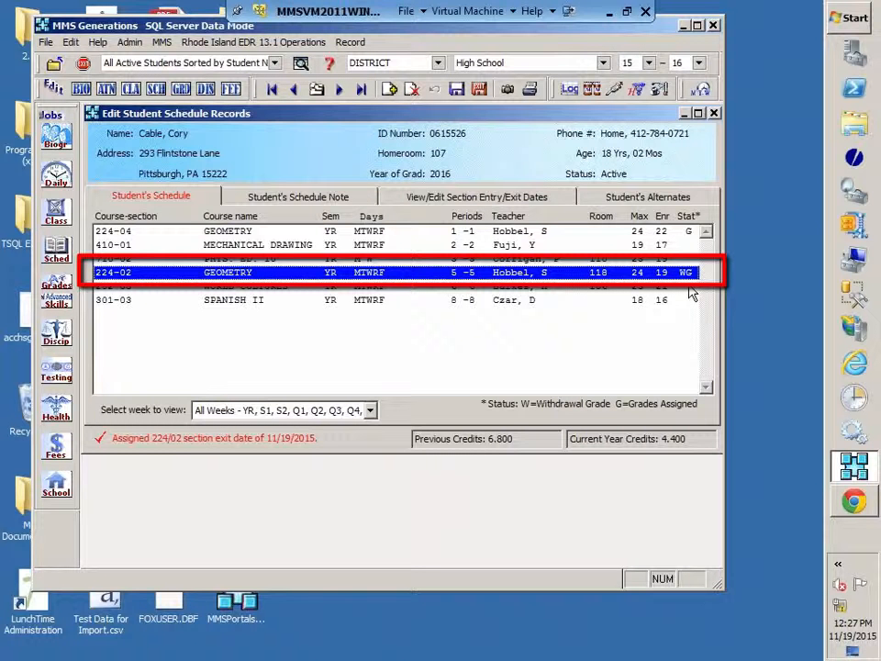
pyautogui.click(456, 233)
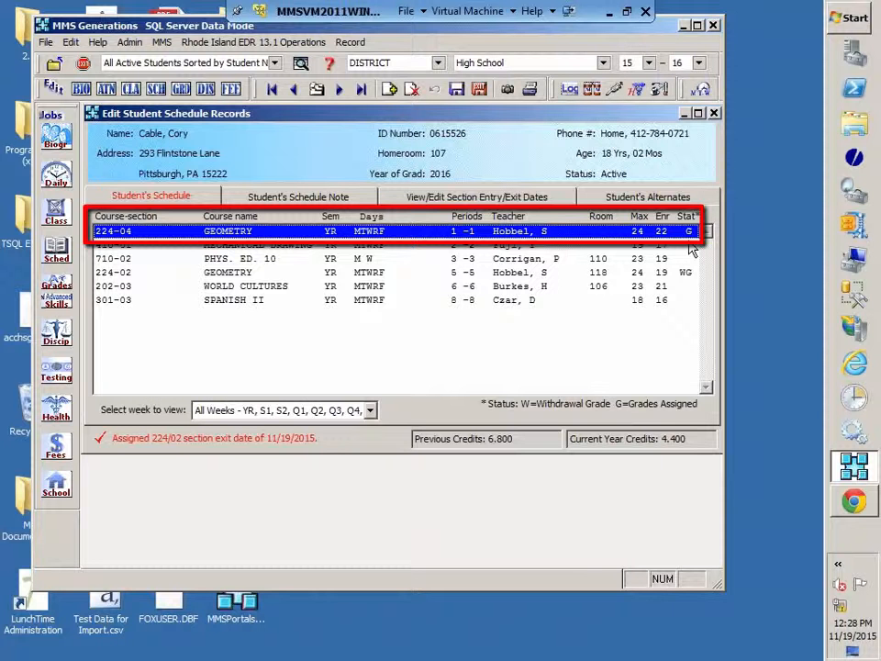
pyautogui.click(456, 89)
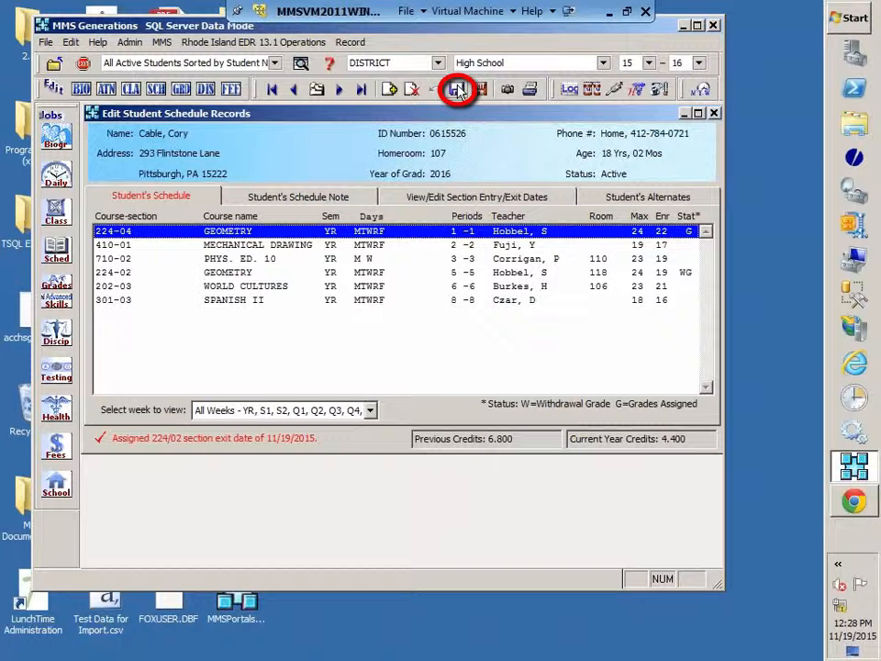
# Switch to the Teacher Portal in Chrome and log in with the username teacher and the account password
pyautogui.click(683, 27)
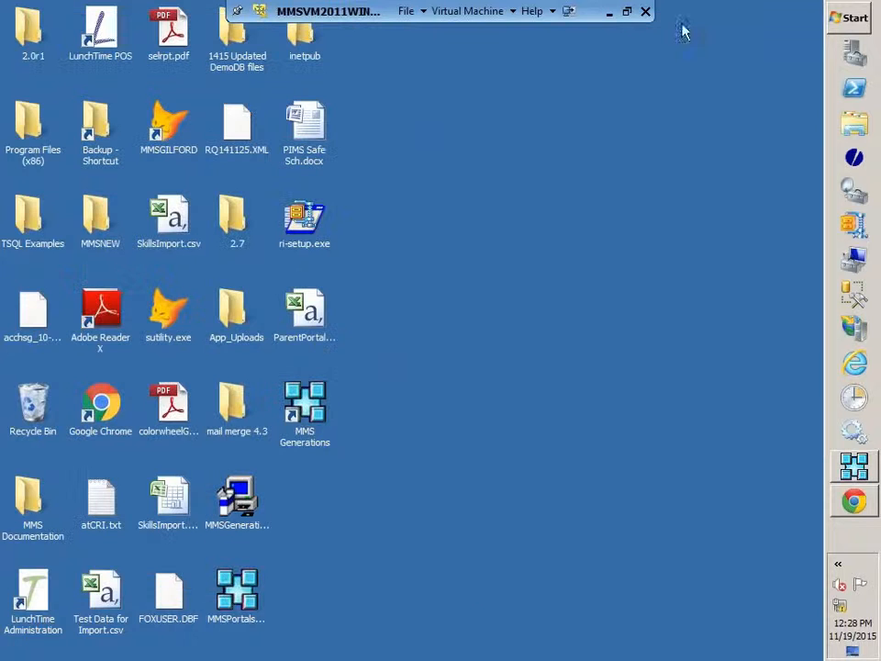
pyautogui.click(854, 502)
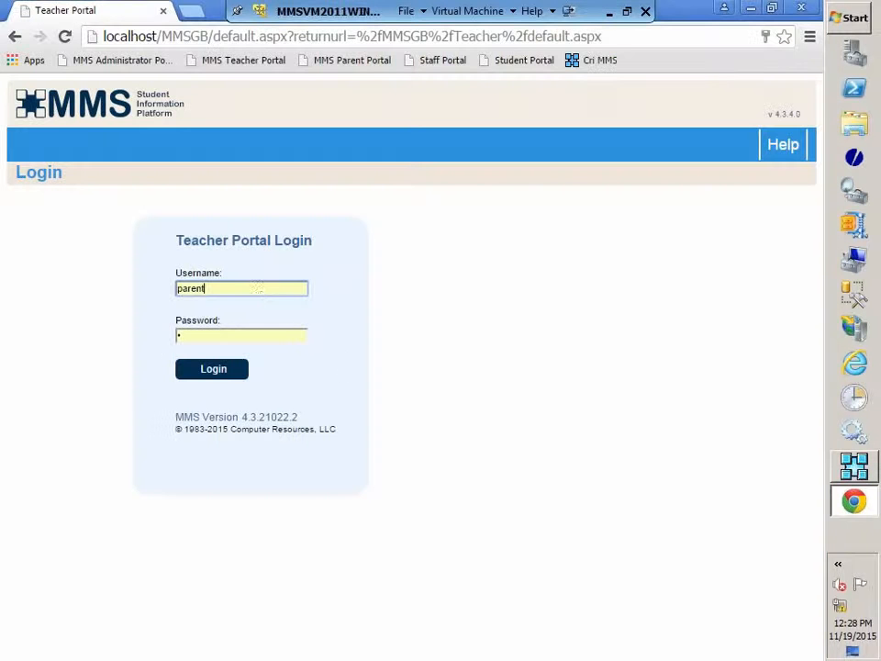
pyautogui.click(258, 289)
pyautogui.press('BackSpace')
pyautogui.press('BackSpace')
pyautogui.press('BackSpace')
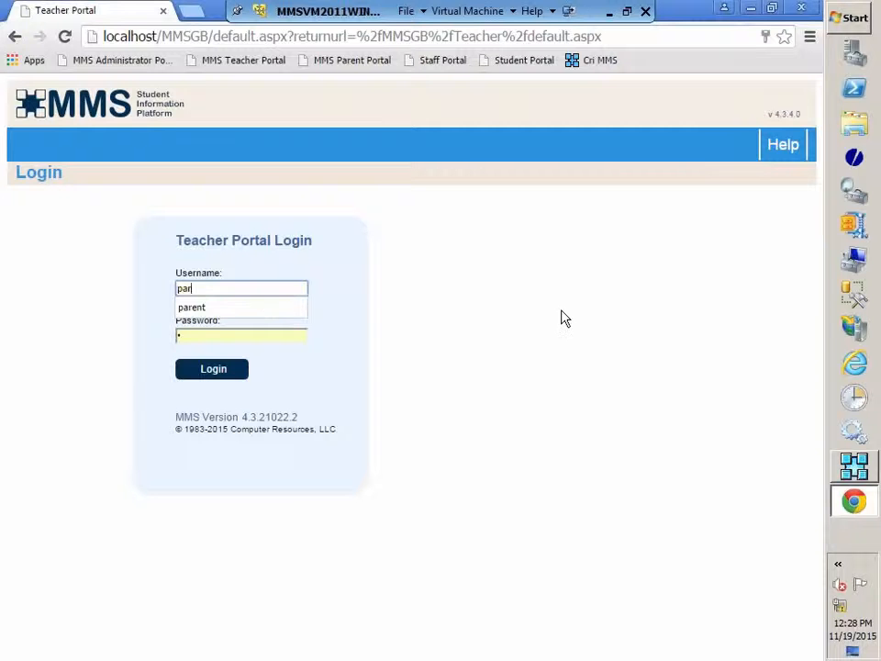
pyautogui.press('BackSpace')
pyautogui.press('BackSpace')
pyautogui.press('BackSpace')
pyautogui.write('tea')
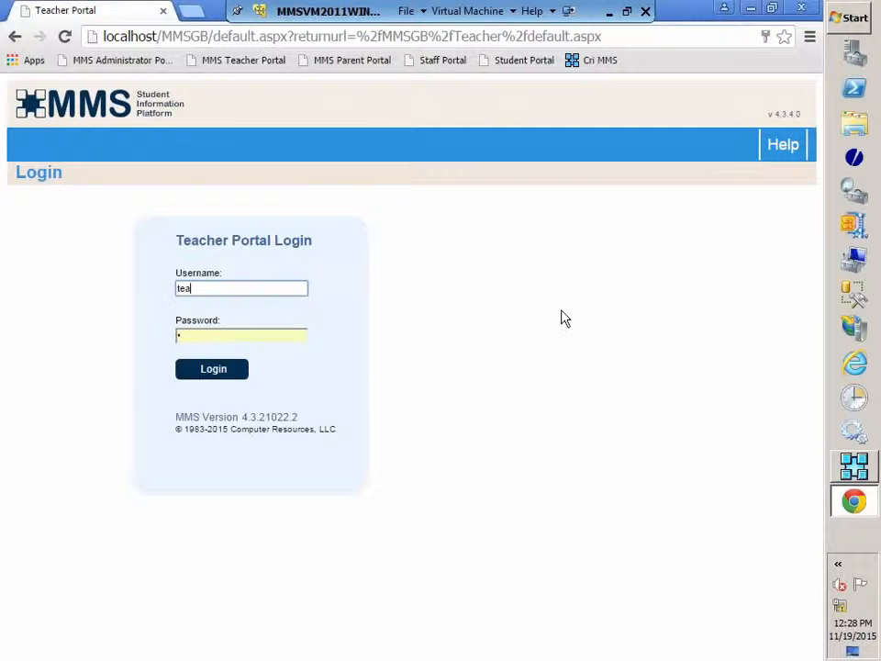
pyautogui.write('cher')
pyautogui.press('Tab')
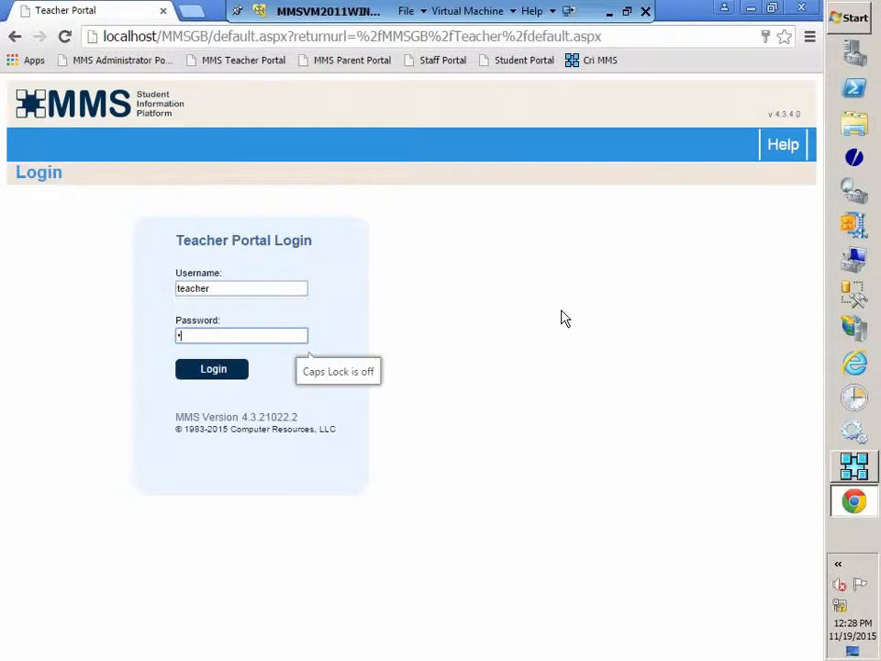
pyautogui.press('Return')
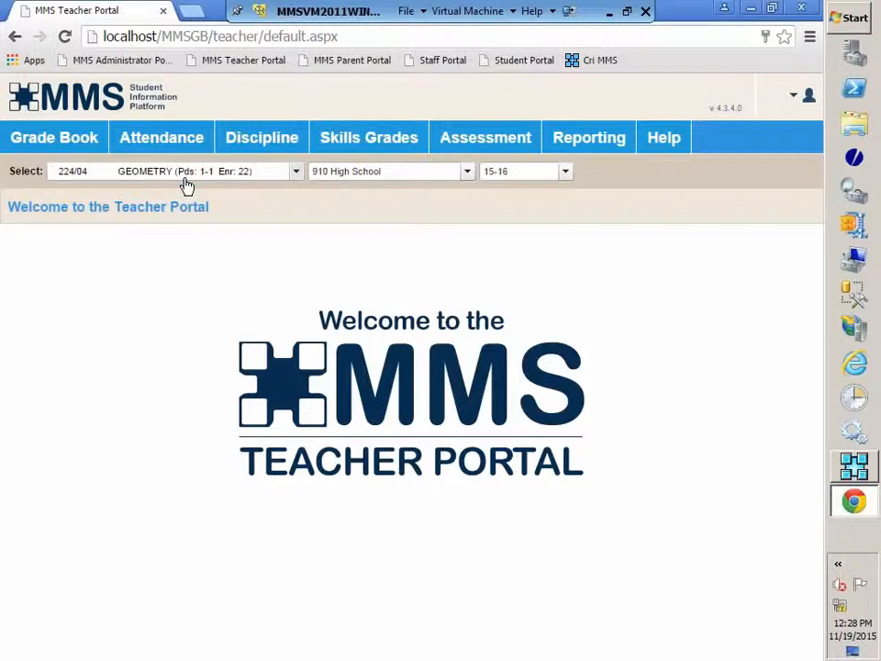
# Open the grade book's Transfer Assignment Grades operation
pyautogui.click(39, 143)
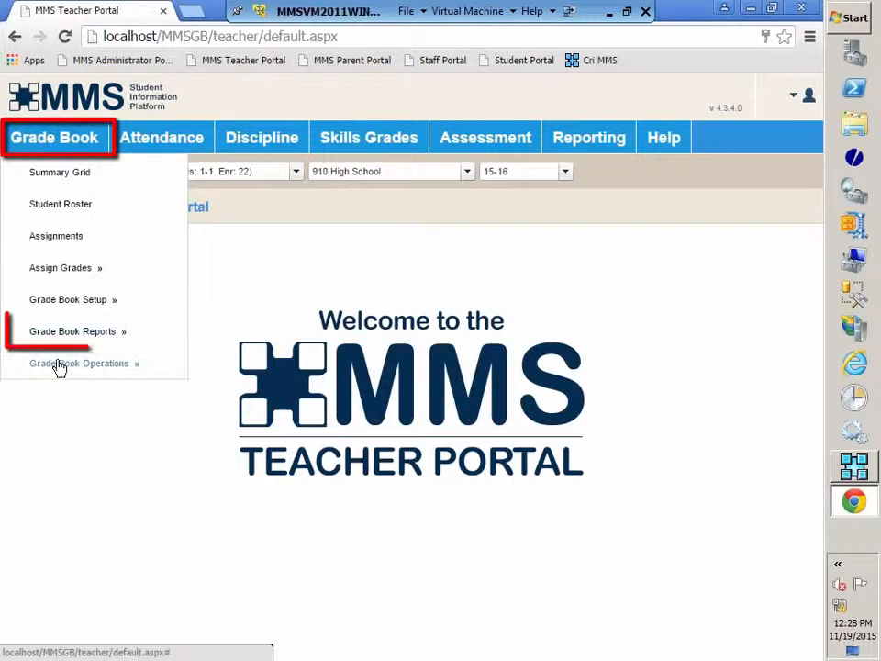
pyautogui.moveTo(59, 372)
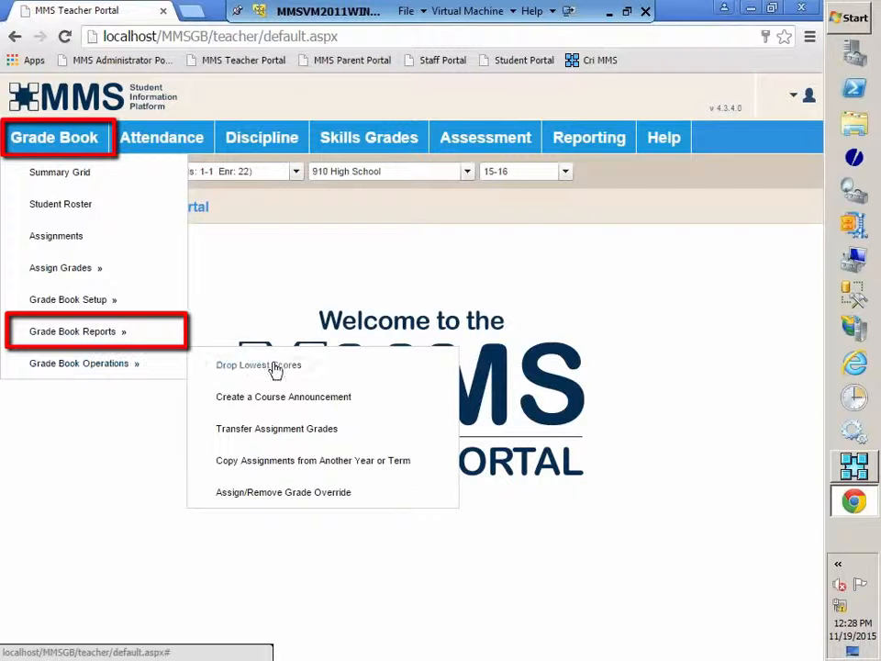
pyautogui.click(276, 435)
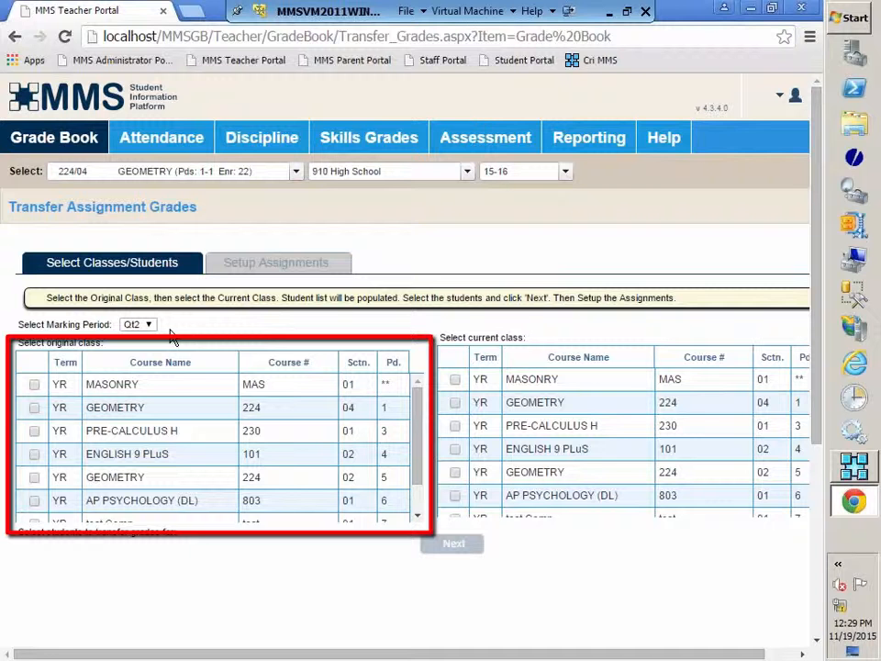
# Choose Geometry 224 section 02 as original class and section 04 as current class, and proceed to assignment setup for the moved student
pyautogui.click(34, 477)
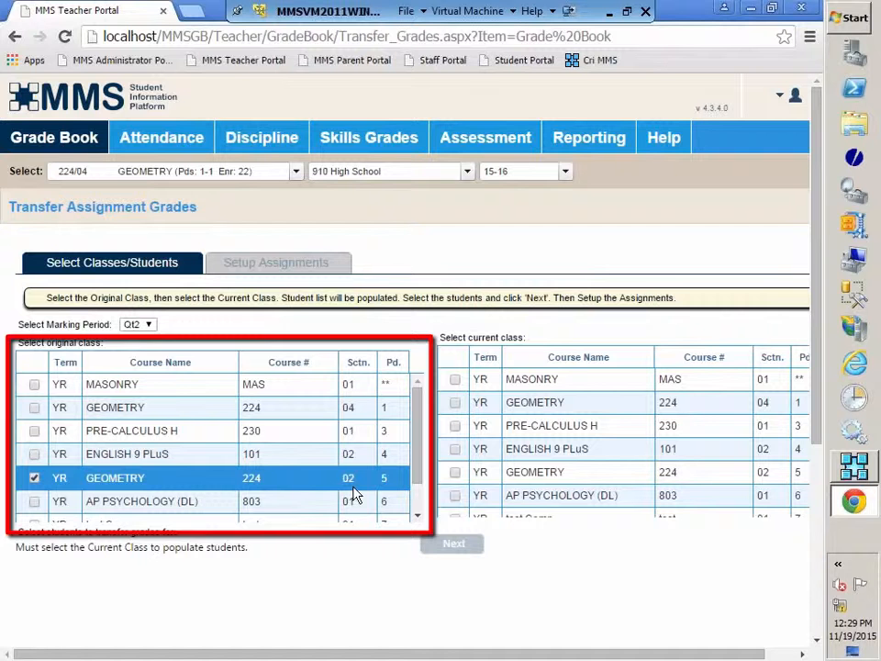
pyautogui.click(455, 405)
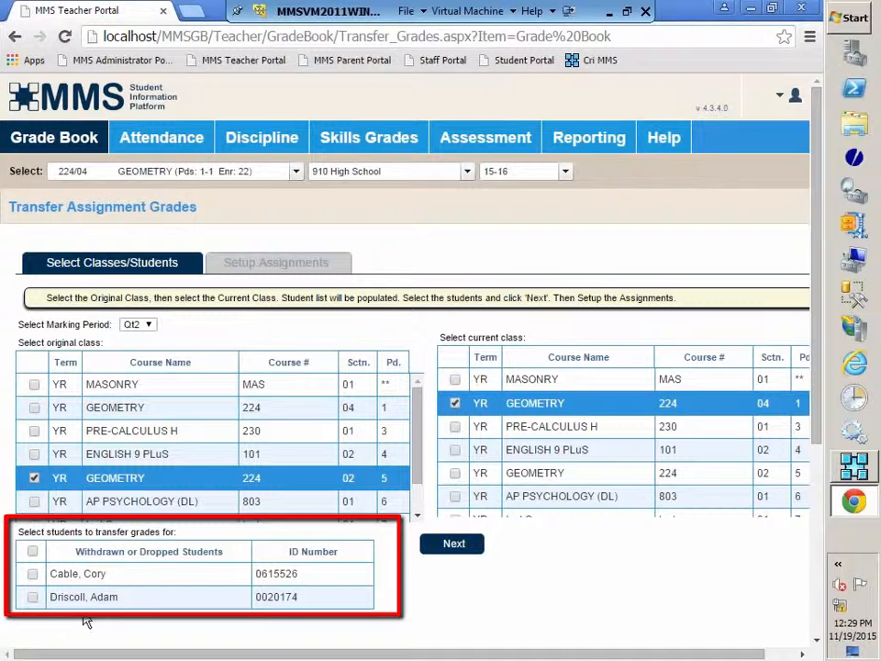
pyautogui.click(32, 575)
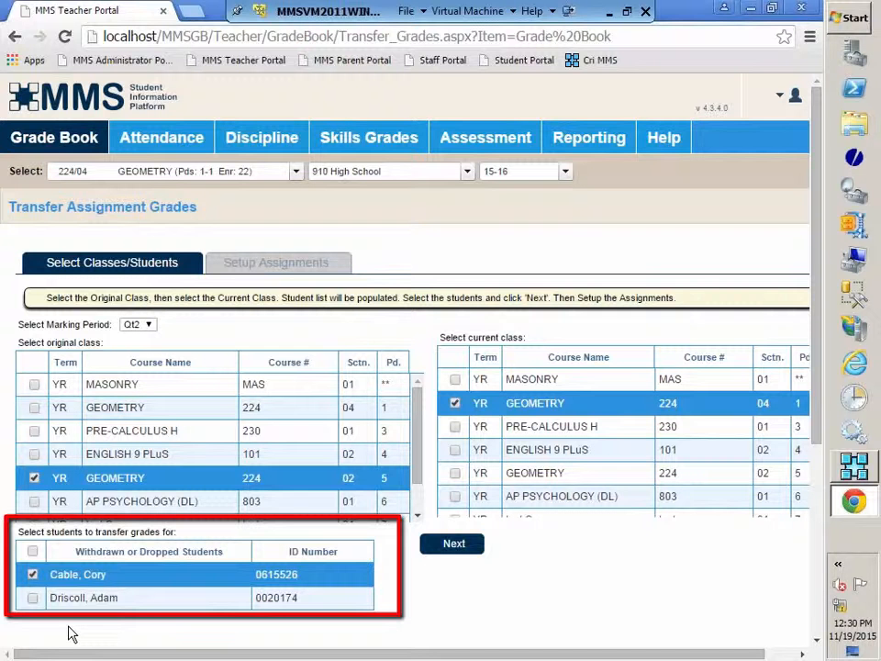
pyautogui.click(457, 547)
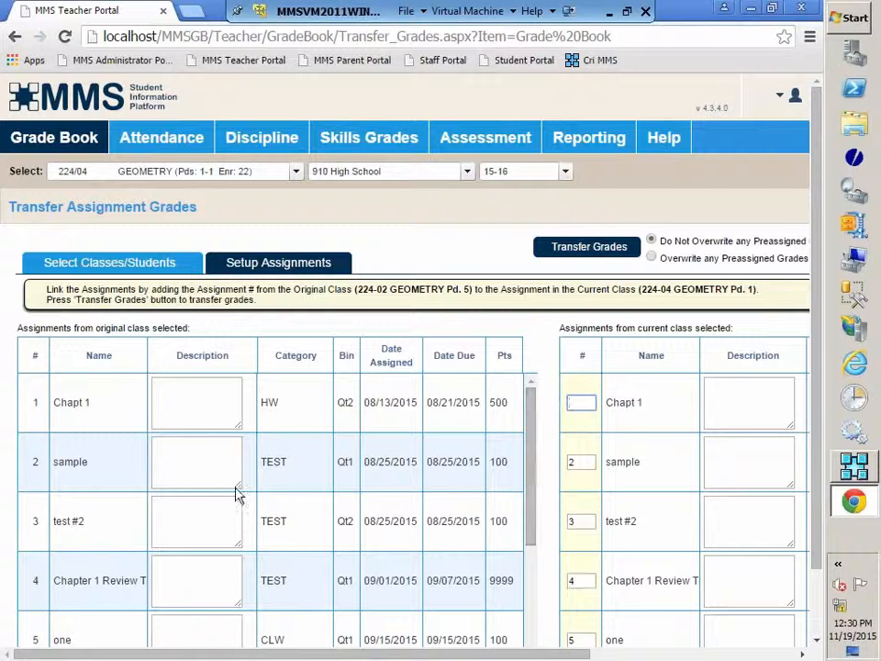
# Link the current class's Chapt 1 assignment to original assignment number 1 and compare the assignment lists of both classes
pyautogui.click(585, 411)
pyautogui.write('1')
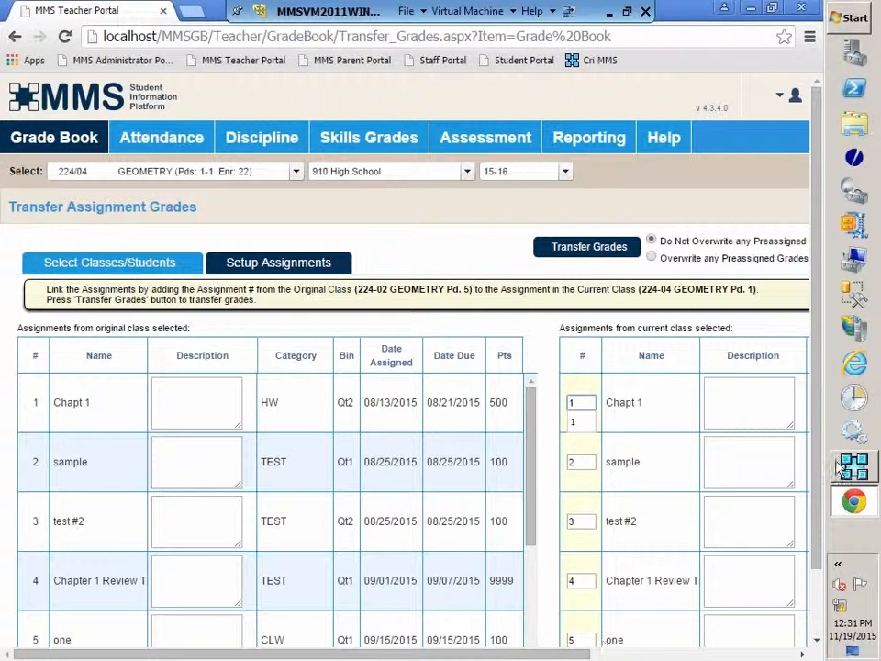
pyautogui.scroll(-1, 817, 459)
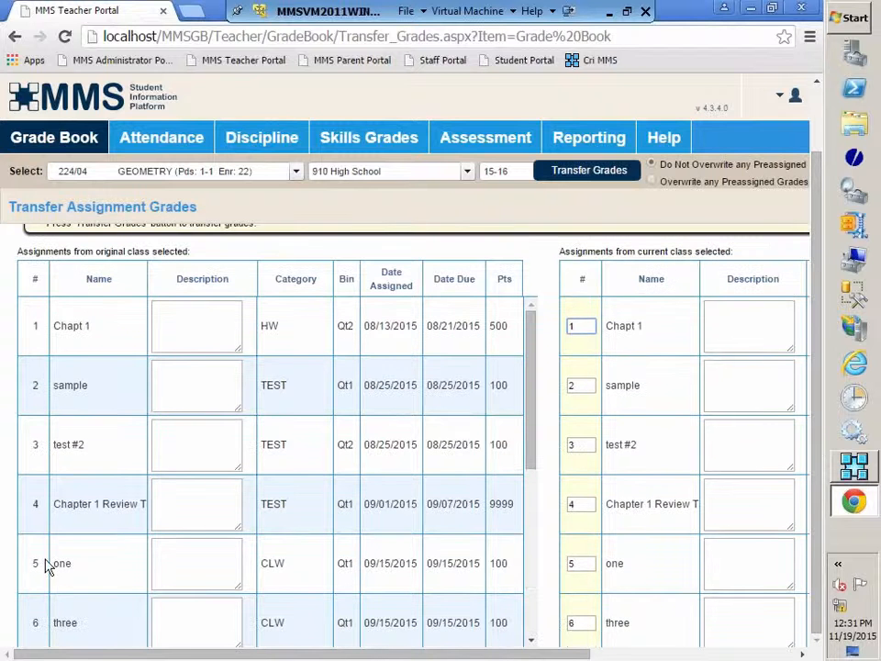
pyautogui.moveTo(535, 464); pyautogui.dragTo(551, 590)
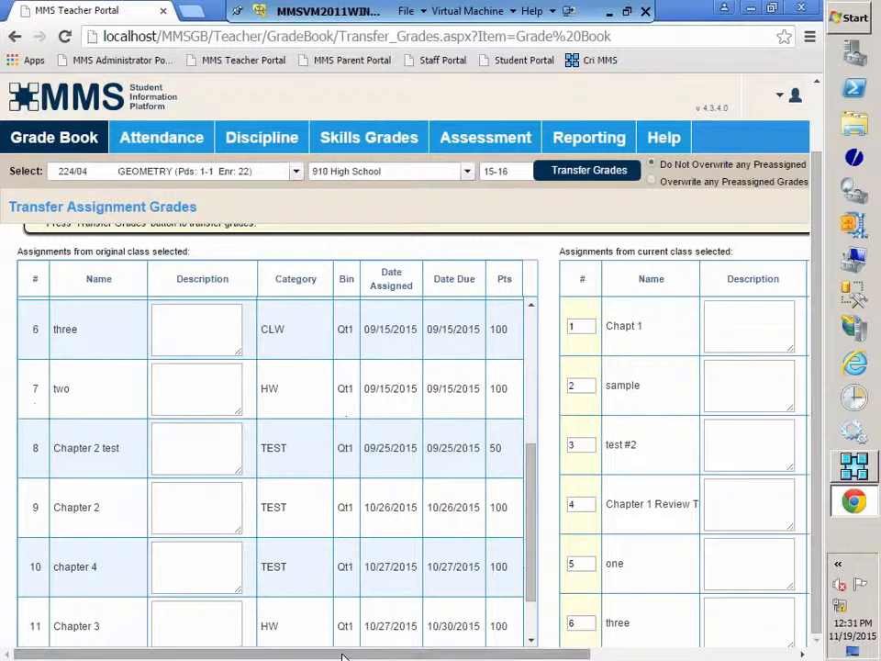
pyautogui.moveTo(446, 655); pyautogui.dragTo(656, 654)
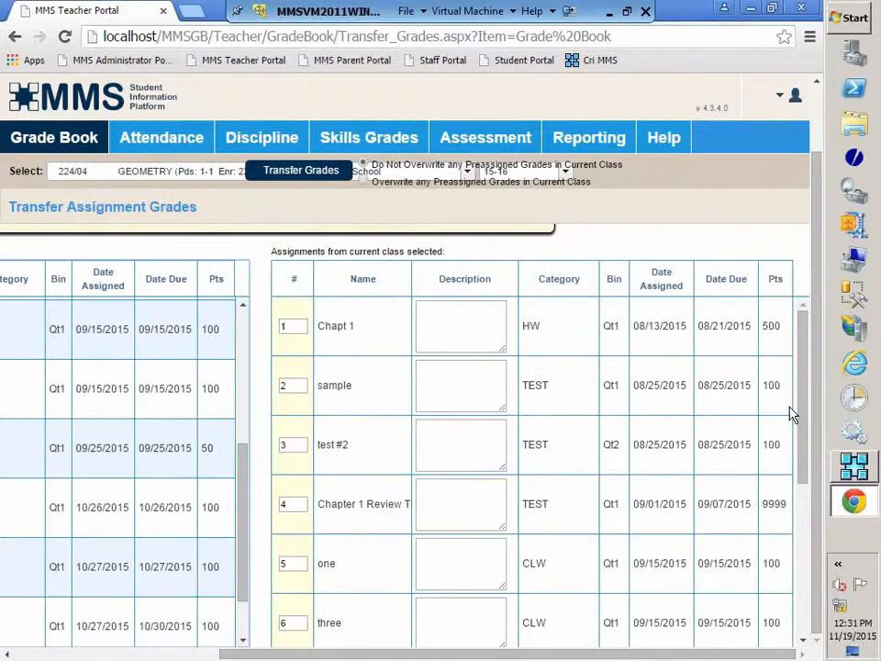
pyautogui.moveTo(802, 413); pyautogui.dragTo(851, 390)
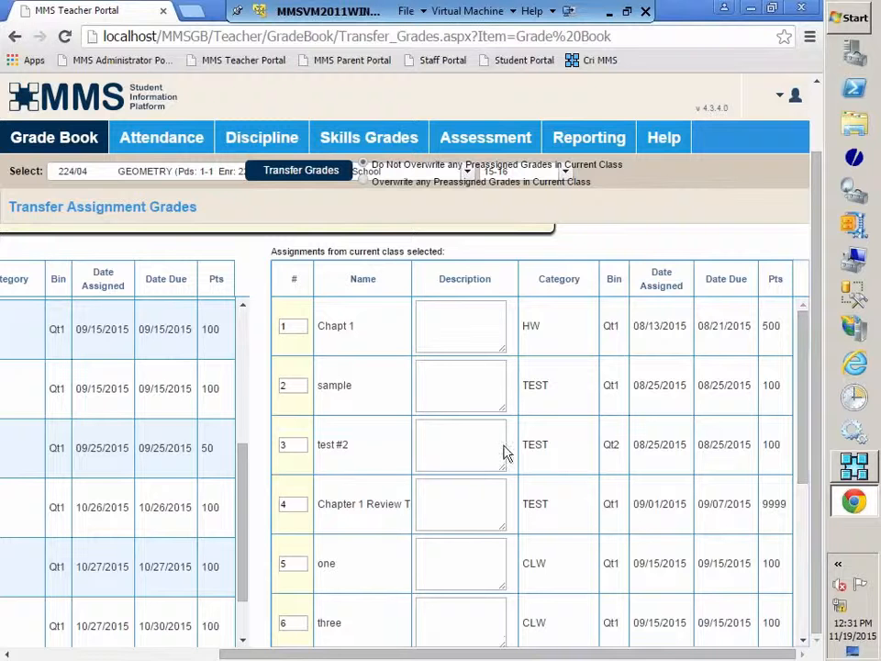
pyautogui.moveTo(243, 532); pyautogui.dragTo(256, 380)
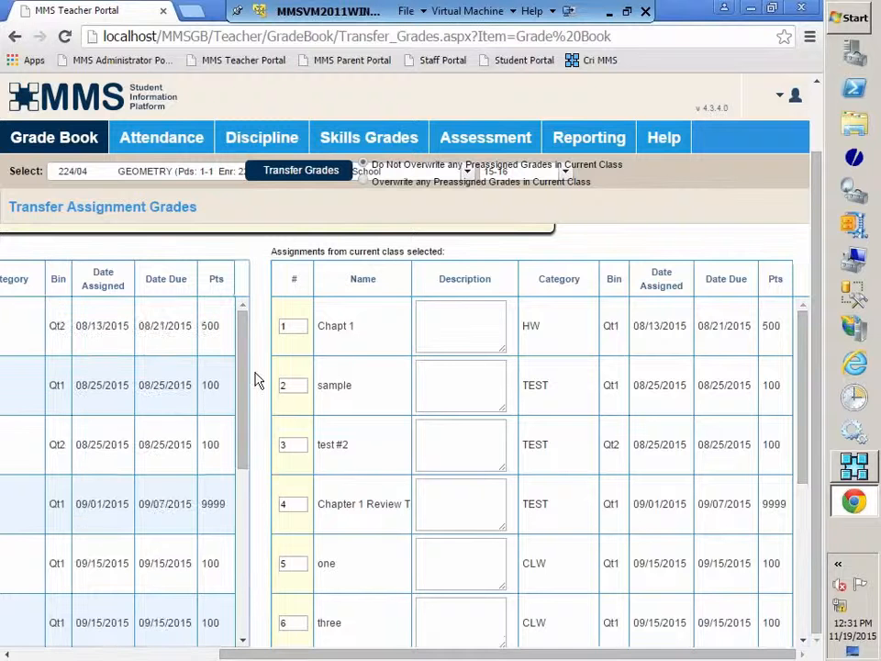
# Transfer the assignment grades from Geometry 224-02 to 224-04, overwriting any preassigned grades in the current class
pyautogui.moveTo(256, 656); pyautogui.dragTo(48, 656)
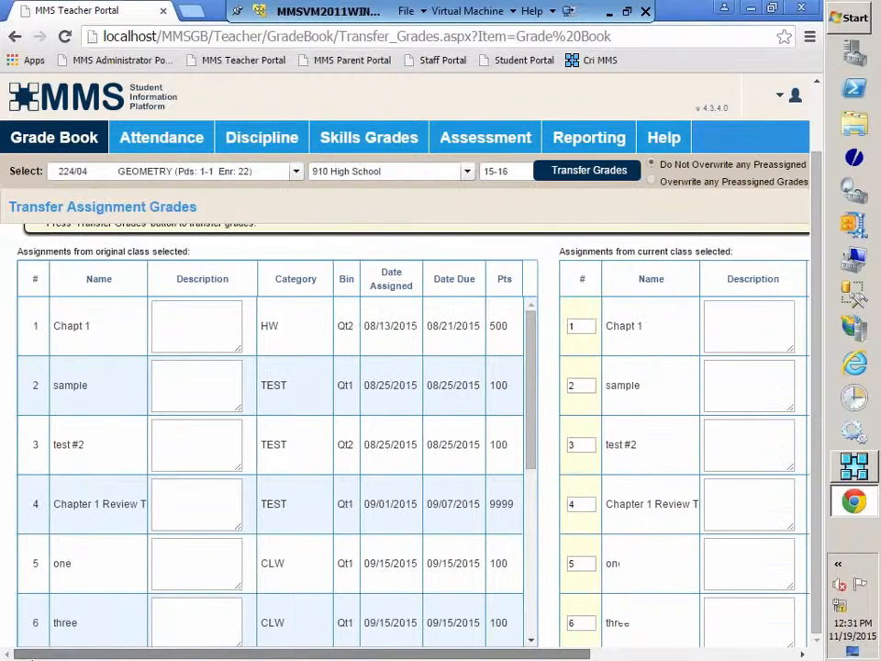
pyautogui.scroll(-2, 261, 556)
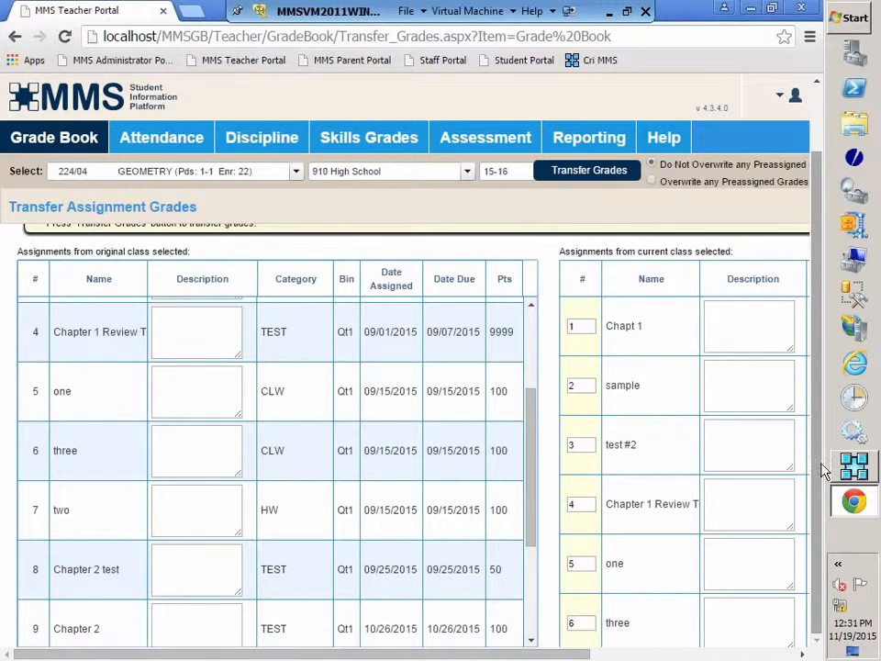
pyautogui.scroll(1, 608, 342)
pyautogui.hscroll(3, 404, 413)
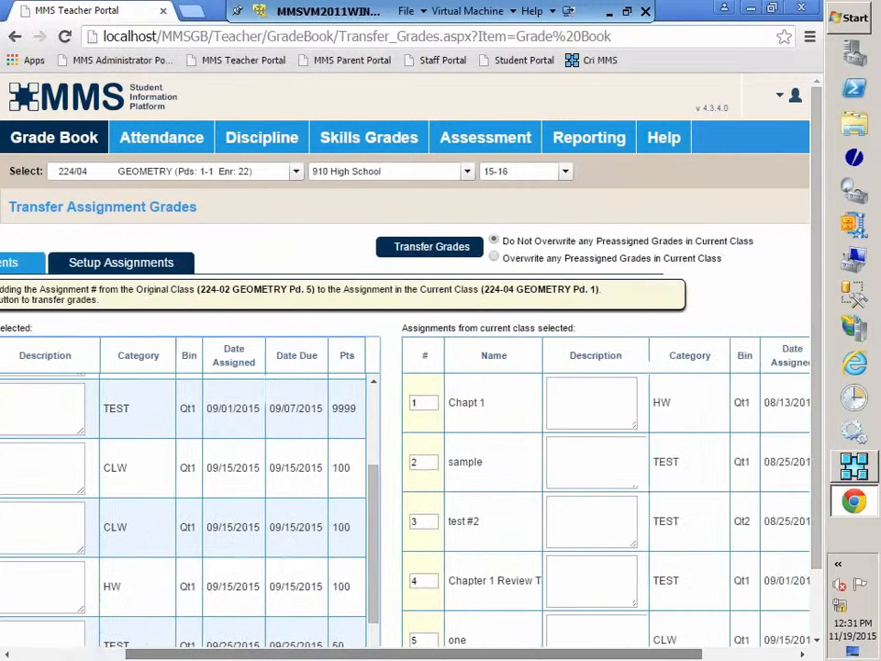
pyautogui.hscroll(1, 718, 590)
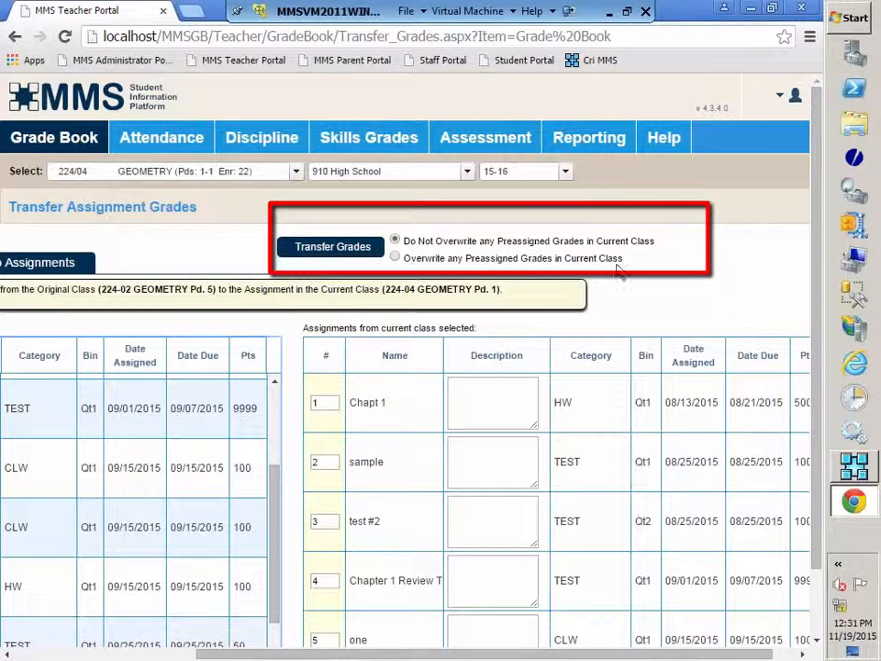
pyautogui.click(395, 257)
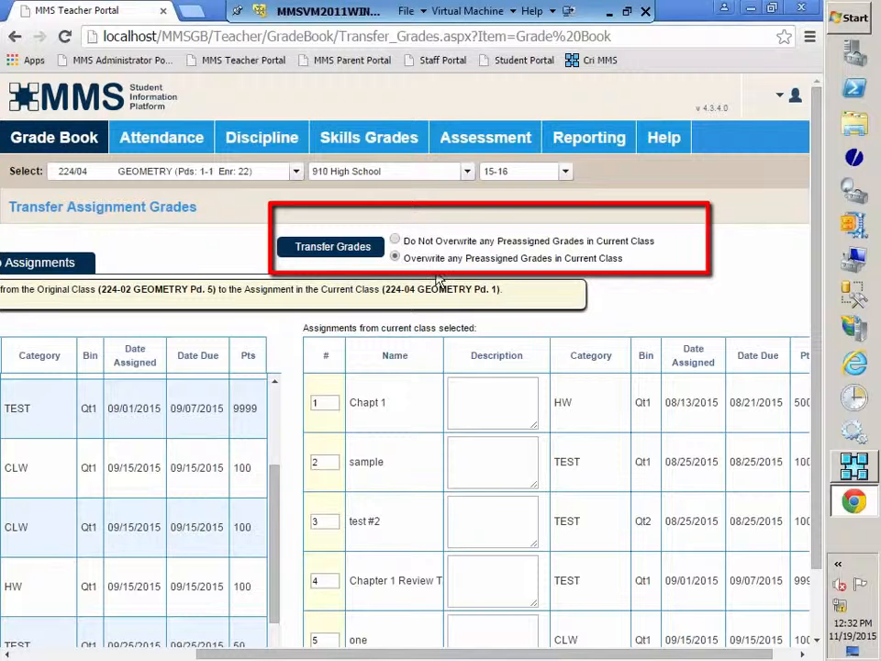
pyautogui.click(333, 248)
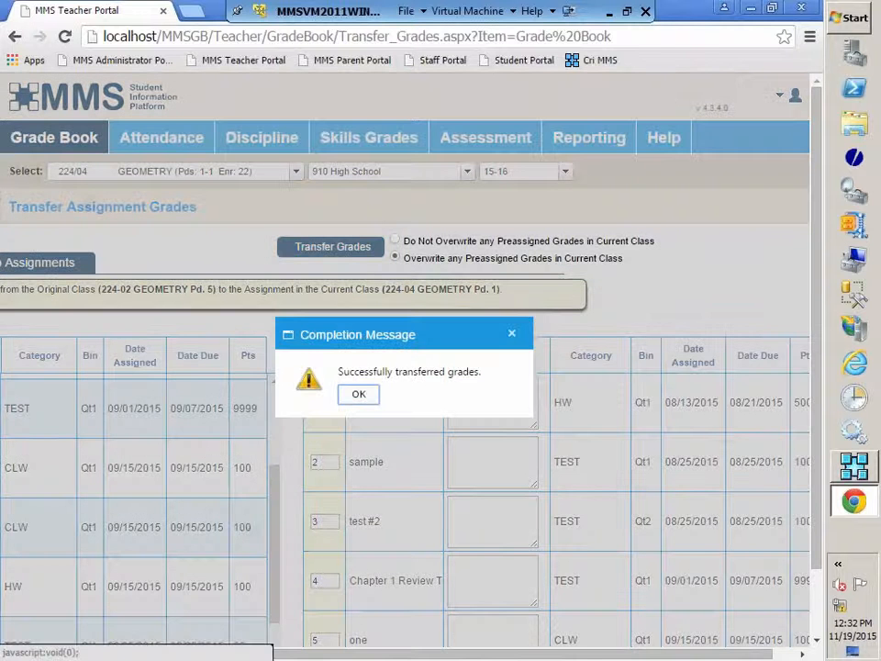
pyautogui.click(358, 395)
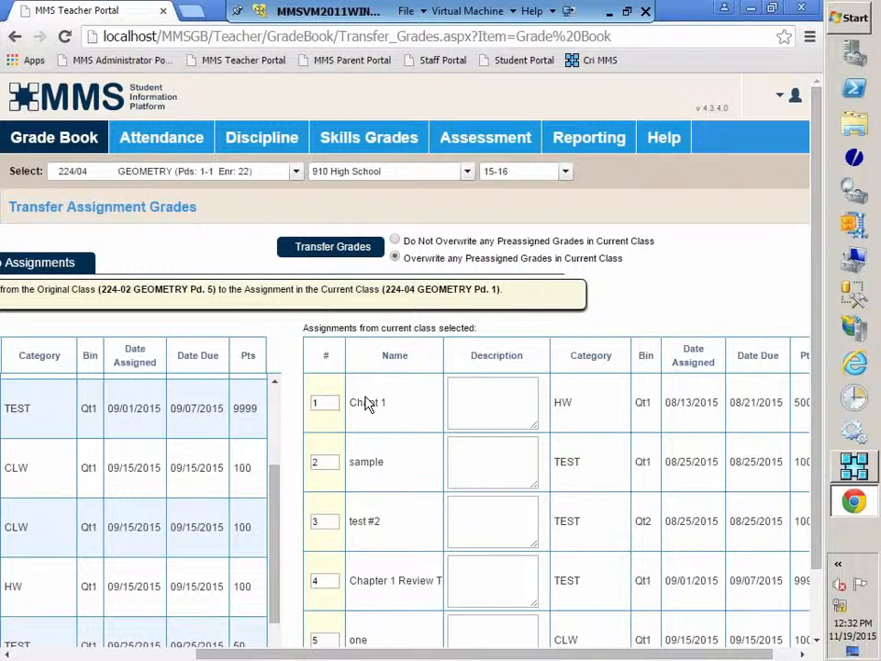
# Open the grade book's Summary Grid for Geometry 224/04 and examine the students' assignment grades and averages
pyautogui.moveTo(218, 657); pyautogui.dragTo(20, 657)
pyautogui.moveTo(32, 142)
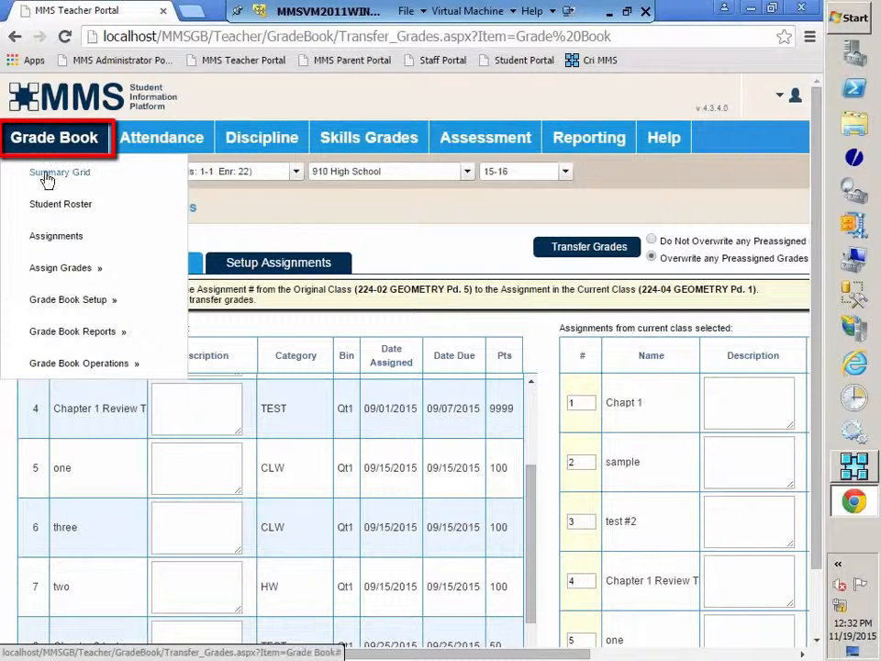
pyautogui.click(44, 175)
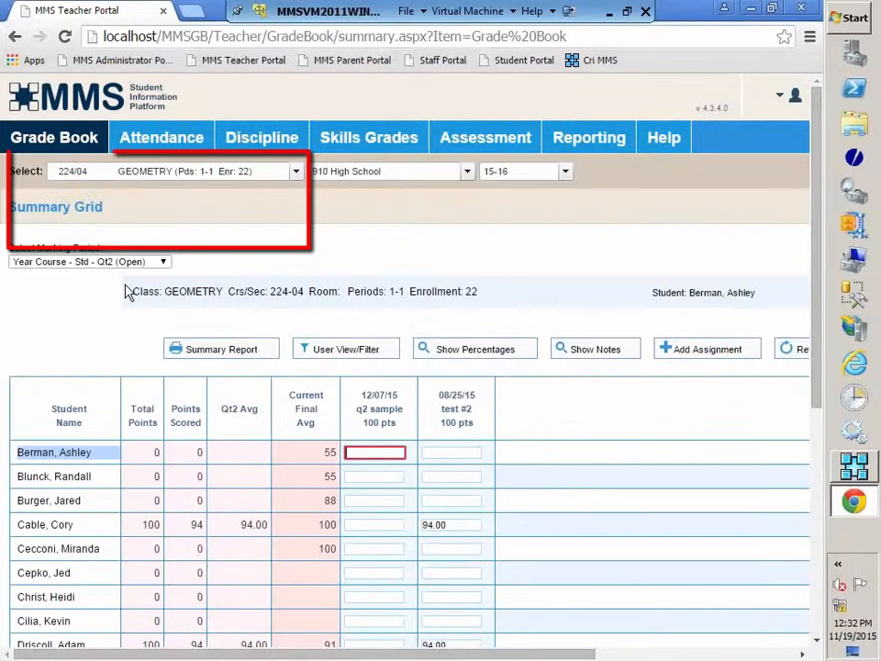
pyautogui.click(296, 175)
pyautogui.click(297, 174)
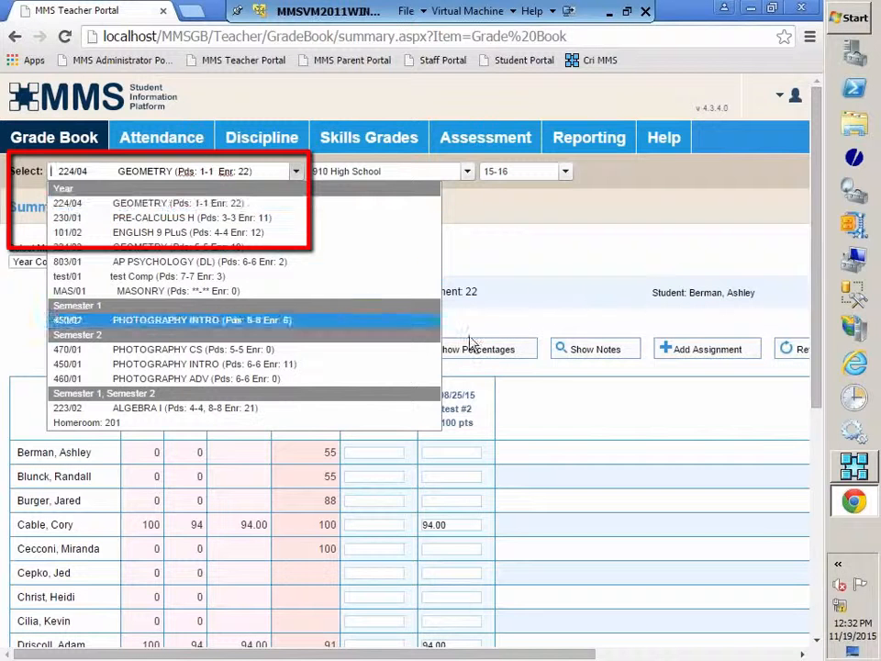
pyautogui.click(386, 551)
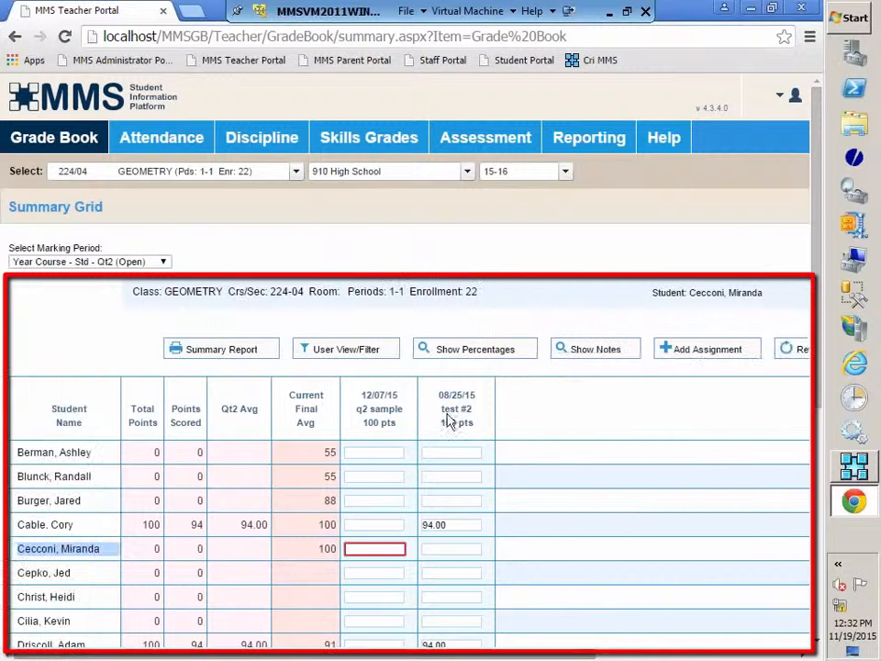
pyautogui.scroll(-3, 680, 473)
pyautogui.scroll(3, 680, 474)
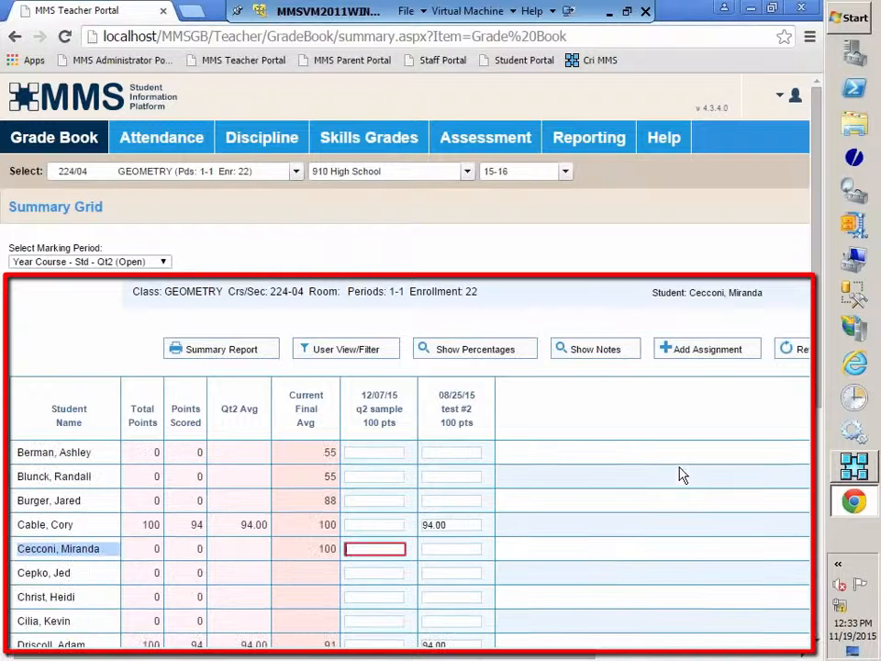